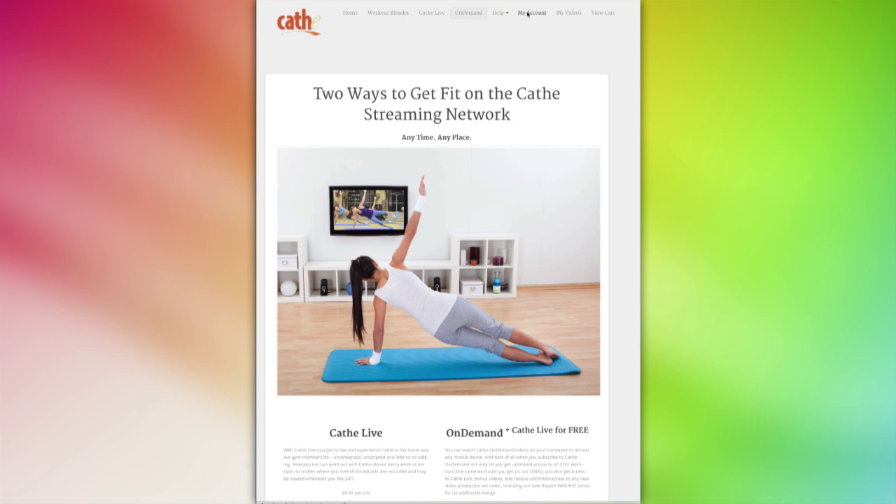
Log in through My Account and go to the Workout Blender from the top navigation
left_click(527, 13)
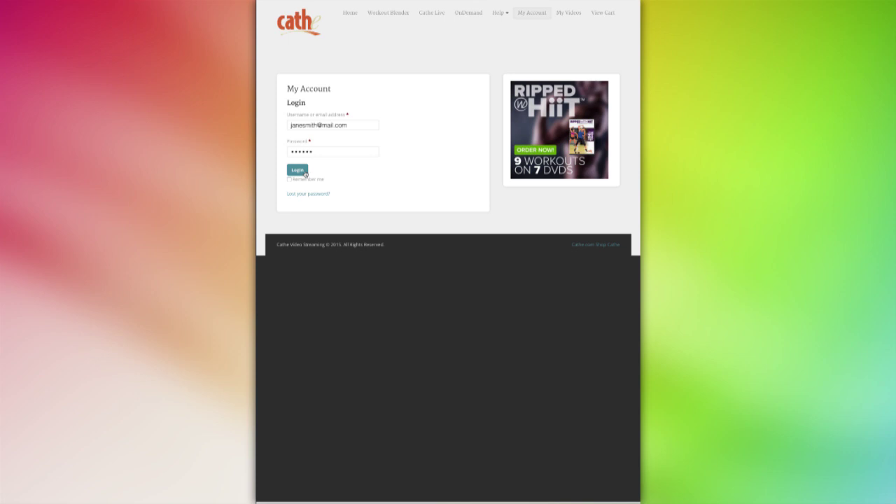
left_click(305, 172)
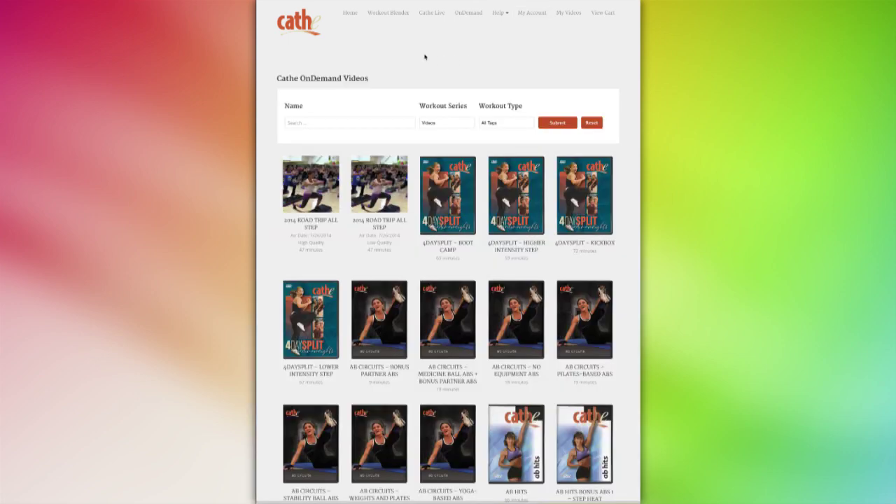
left_click(389, 13)
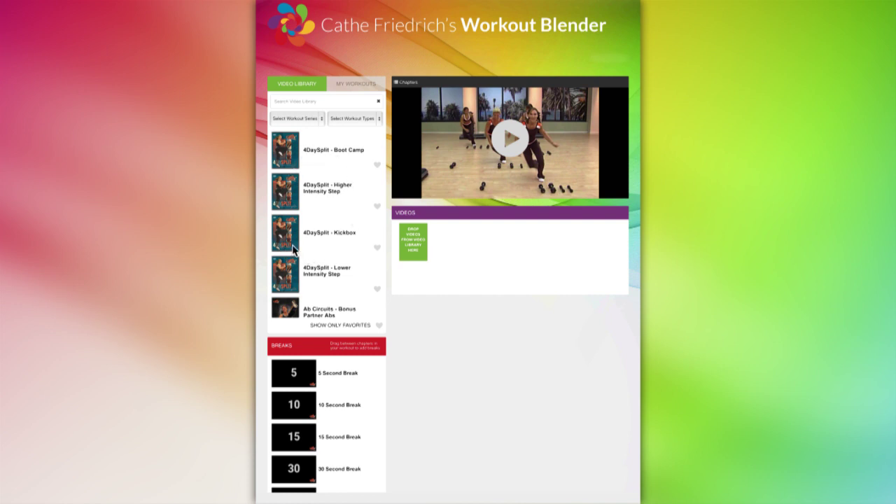
left_click(286, 103)
type("Ride")
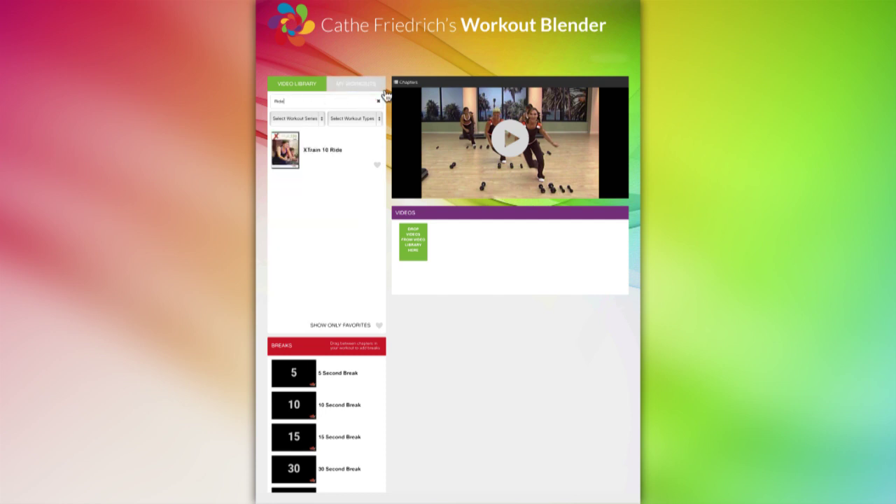
left_click(379, 105)
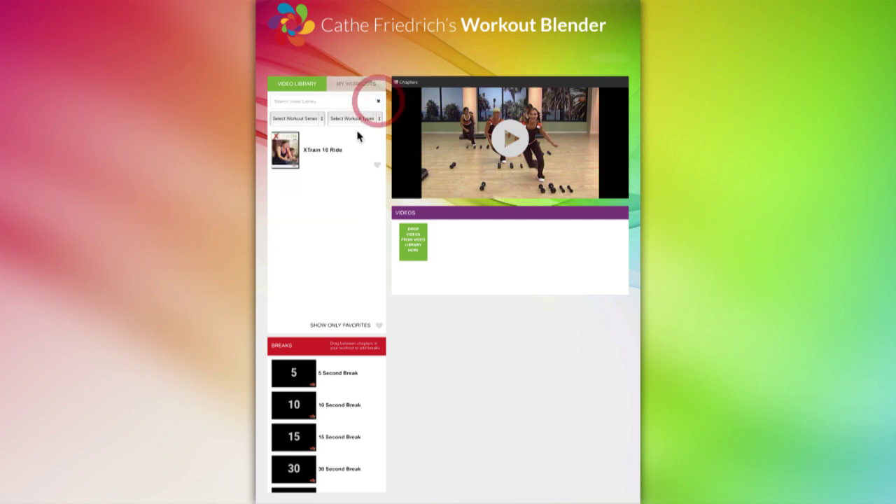
left_click(316, 120)
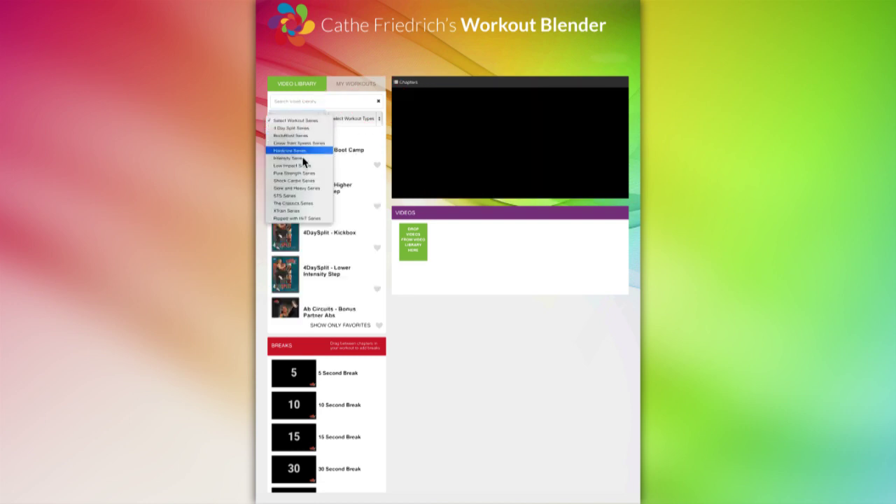
left_click(299, 188)
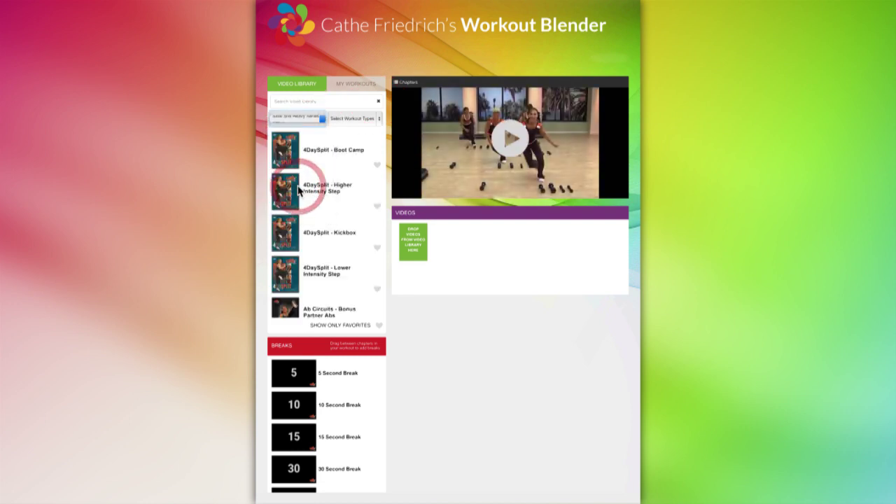
left_click(378, 102)
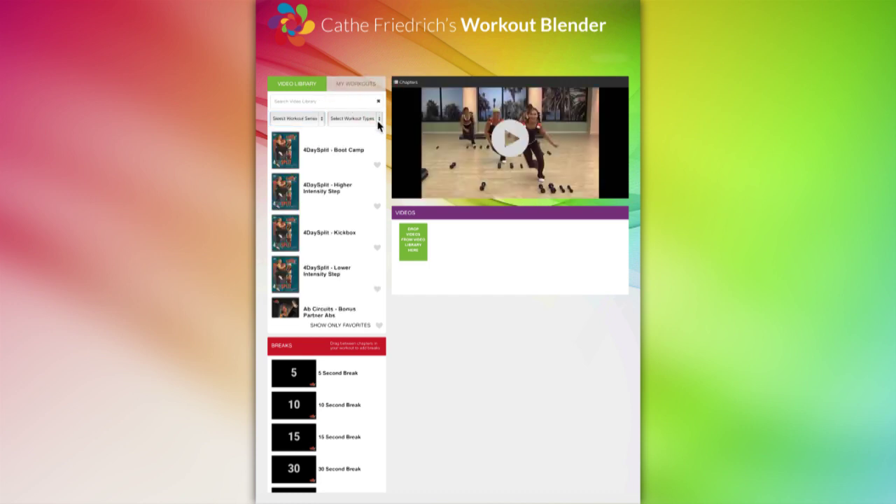
left_click(378, 119)
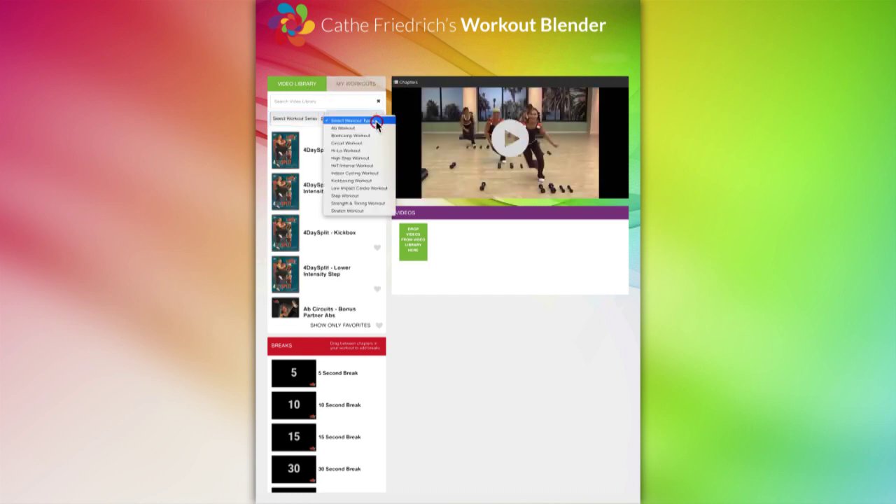
left_click(361, 165)
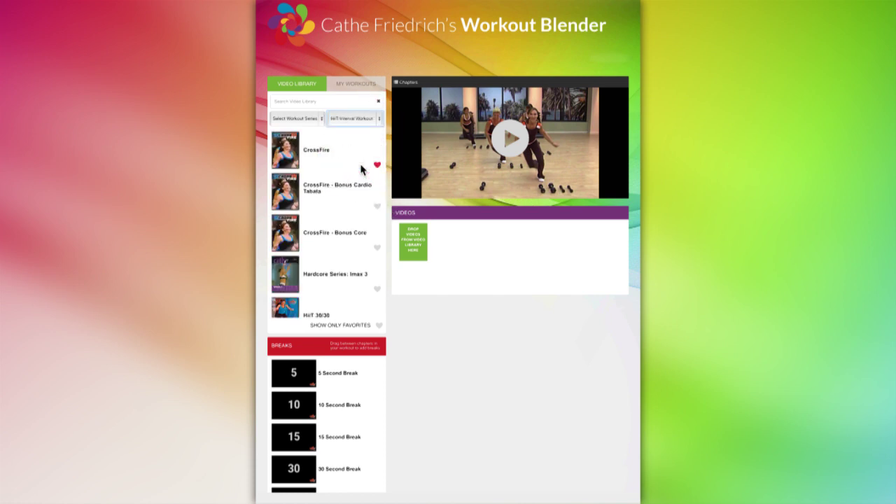
left_click(378, 105)
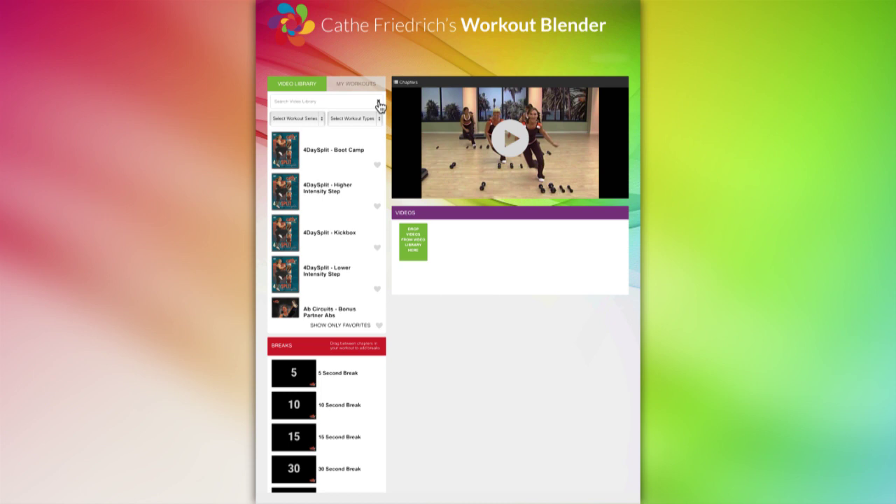
Heart 4DaySplit - Boot Camp, then toggle Show Only Favorites on and back off
left_click(377, 167)
left_click(378, 326)
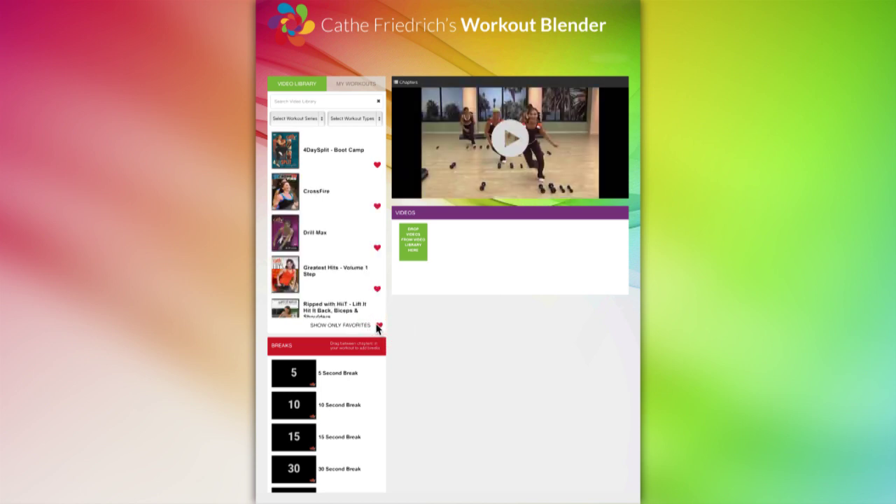
left_click(377, 326)
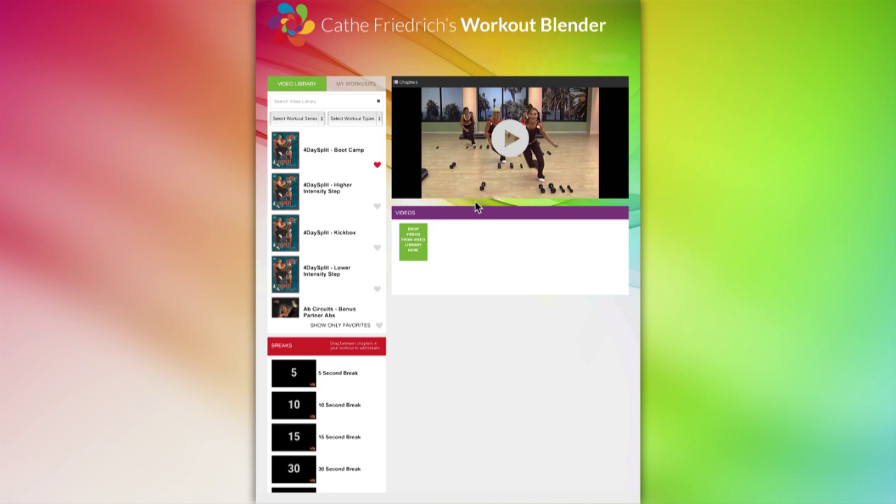
Drag 4DaySplit - Boot Camp into the Videos area and show the My Workouts list
left_click_drag(294, 158, 420, 249)
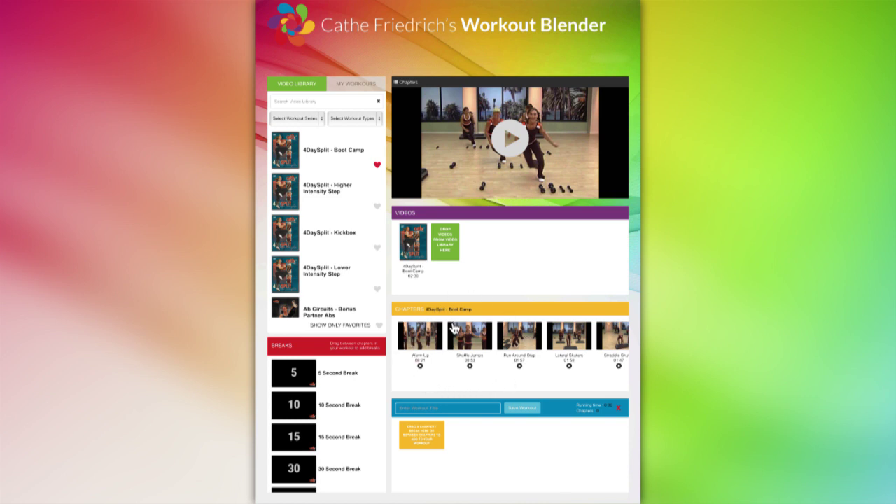
left_click(348, 89)
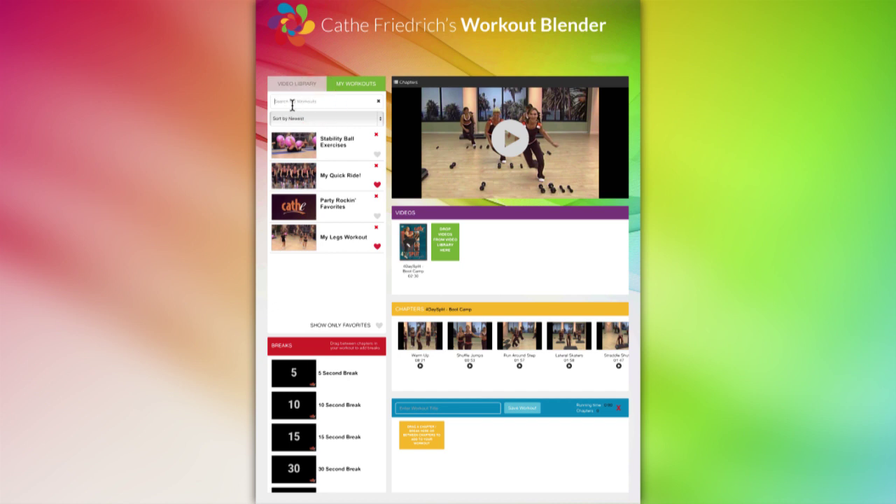
Check the saved workouts' sort options and favorites filter, leaving both unchanged
left_click(346, 124)
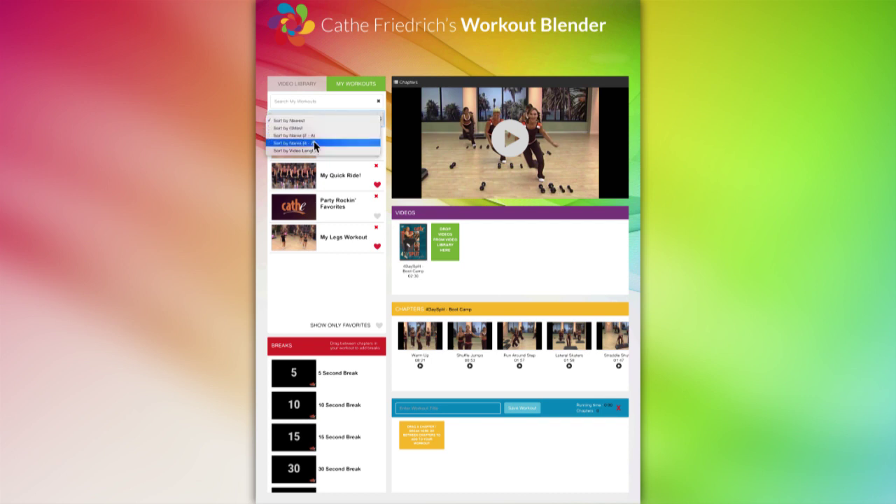
left_click(332, 177)
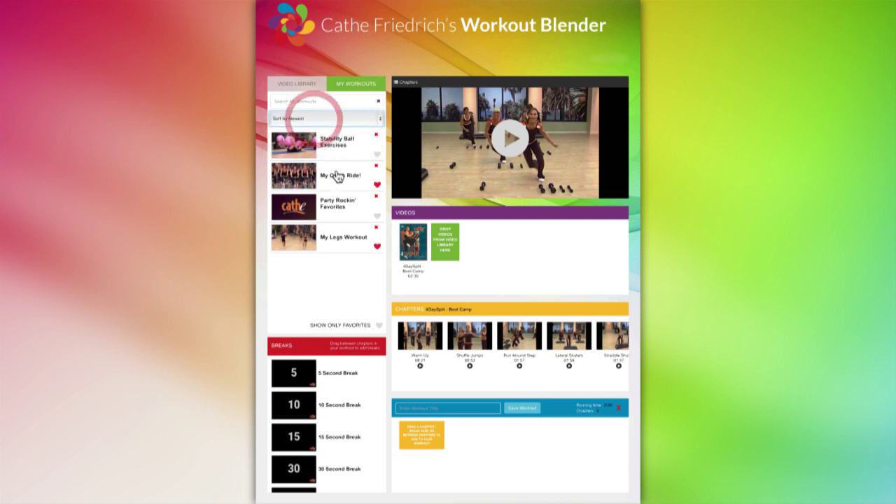
left_click(380, 327)
left_click(379, 326)
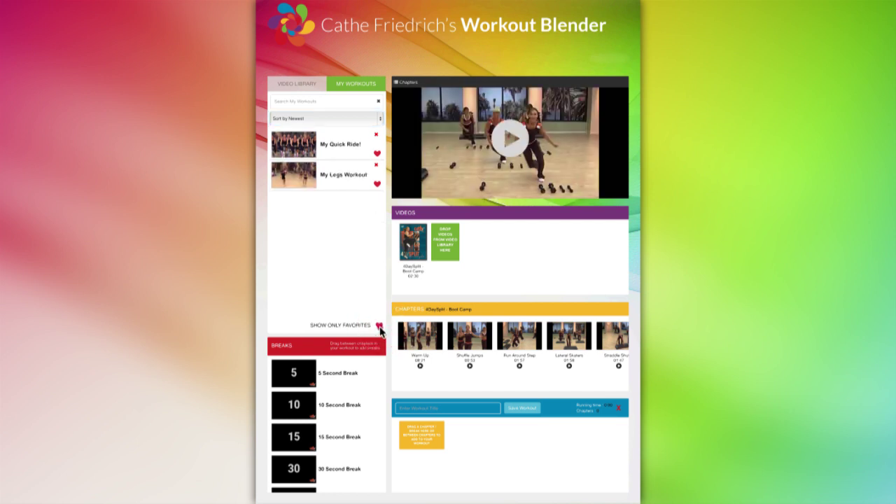
left_click(380, 326)
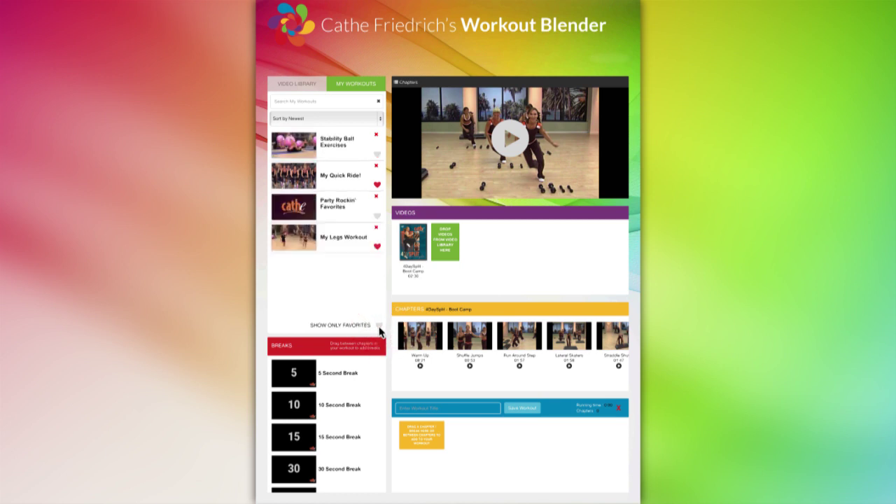
Load My Quick Ride!, pause its video, and delete the Stability Ball Exercises workout
left_click(305, 184)
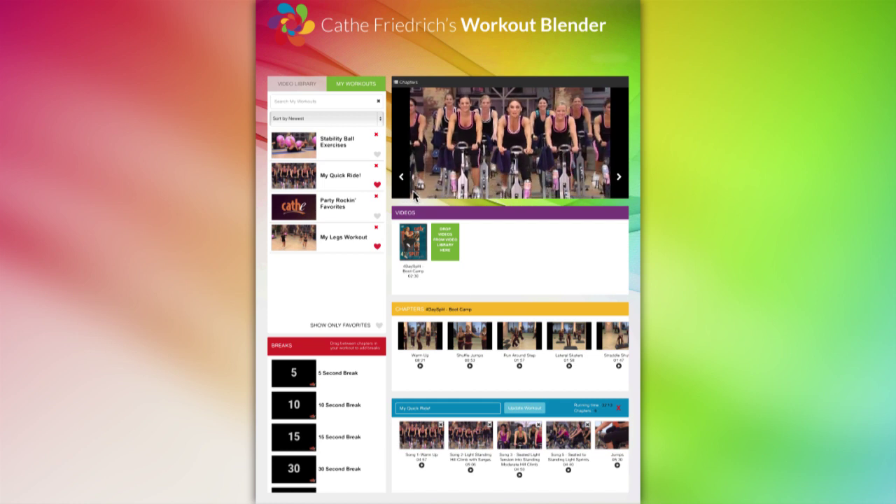
left_click(429, 166)
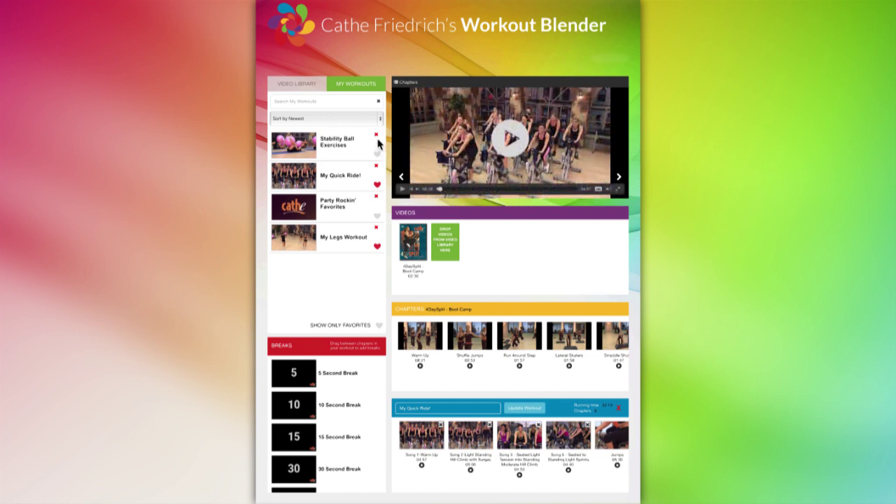
left_click(376, 136)
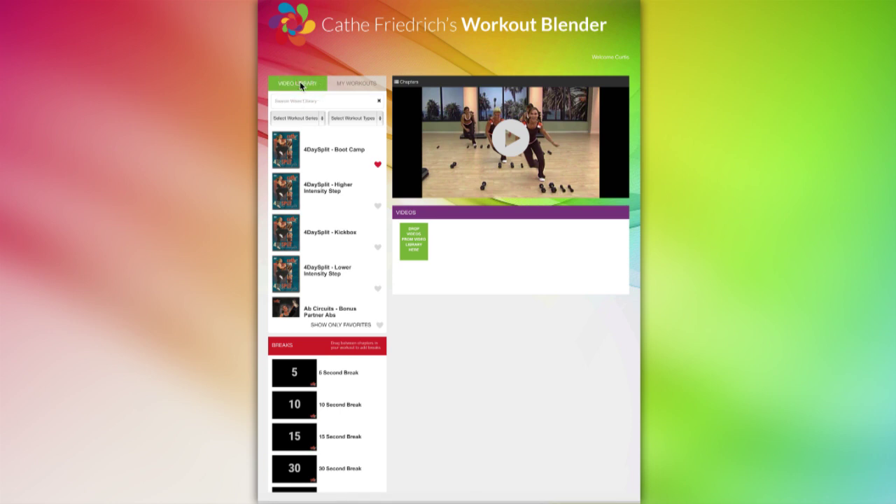
Filter the library to Ripped with HiiT Series and add Low Impact HiiT One to Videos
left_click(314, 119)
left_click(302, 218)
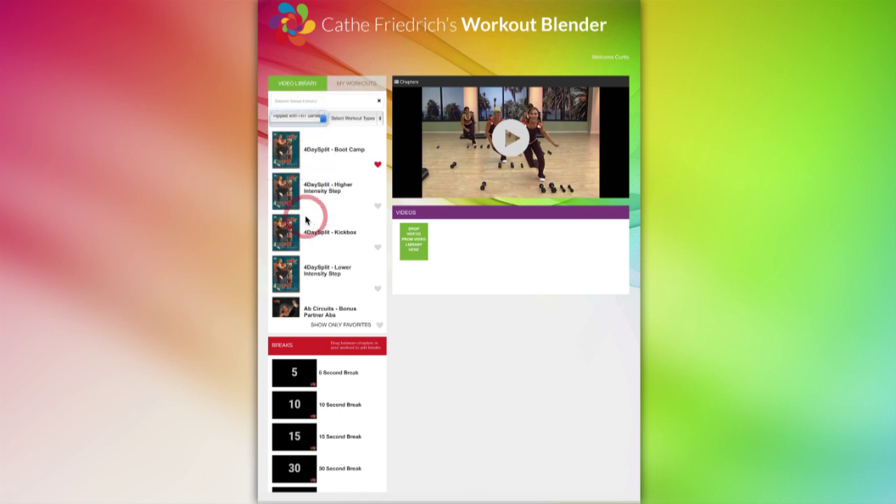
scroll(309, 217, "down", 5)
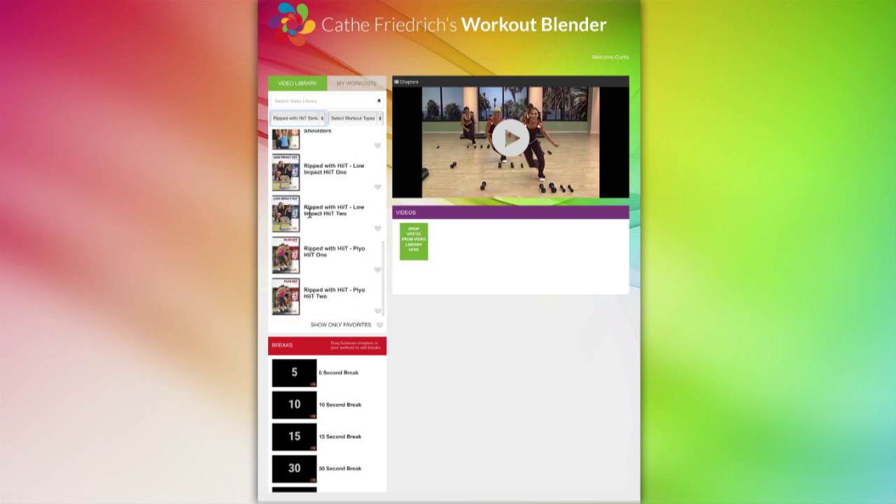
left_click_drag(288, 180, 416, 249)
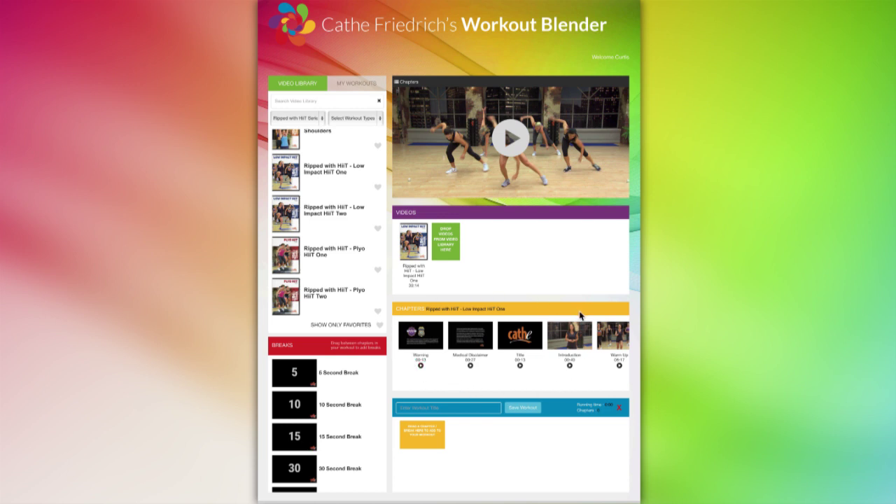
Preview Warm Up, then add the Warm Up and Slam Its chapters to the workout
left_click(620, 368)
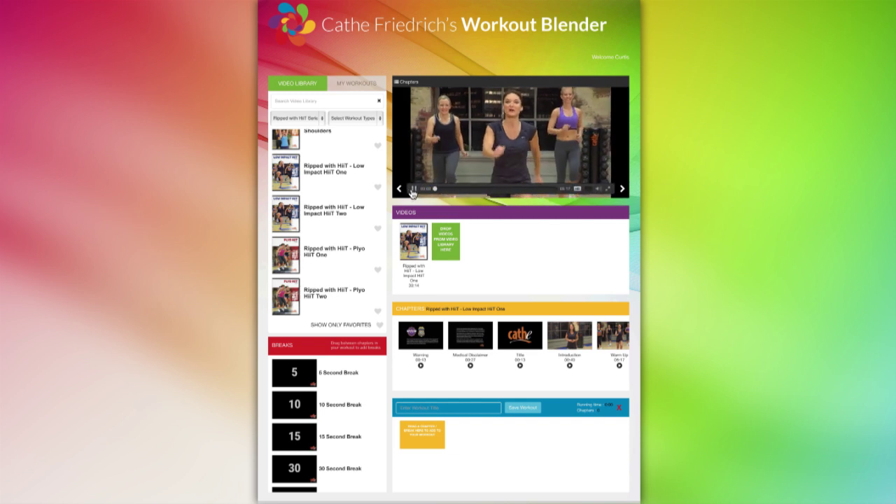
left_click(413, 189)
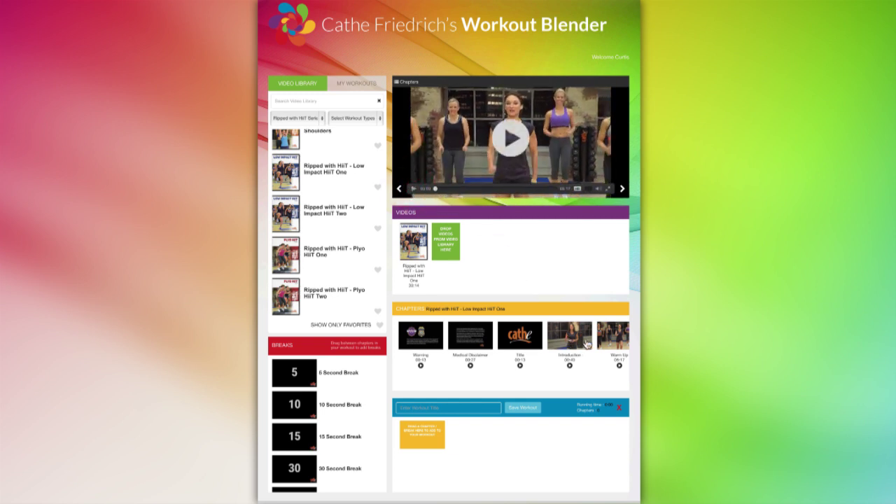
left_click_drag(608, 341, 418, 437)
scroll(544, 371, "right", 5)
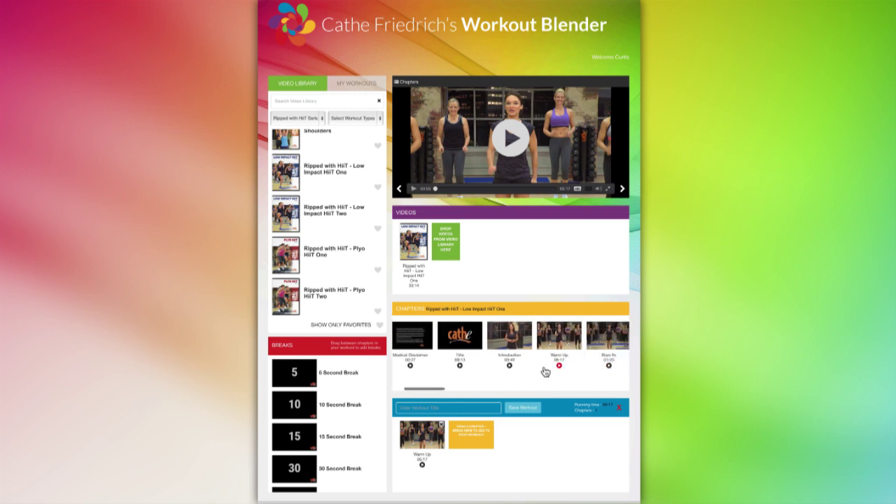
scroll(543, 371, "right", 1)
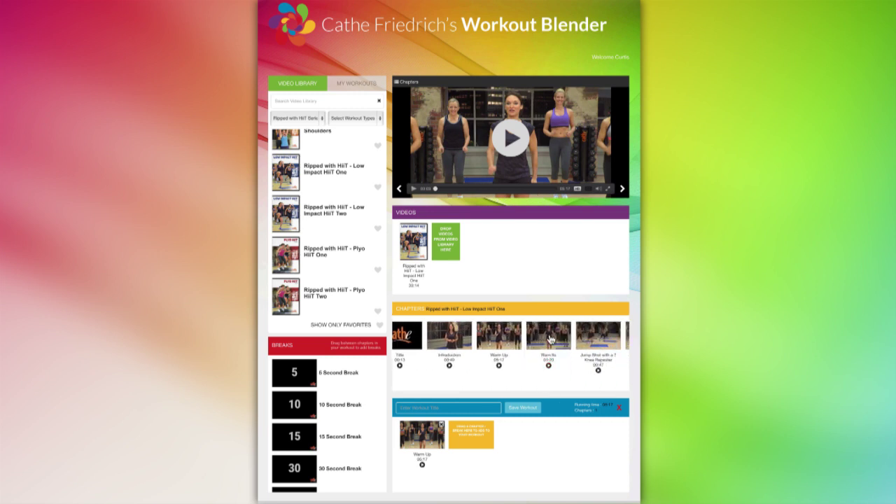
left_click_drag(559, 336, 488, 434)
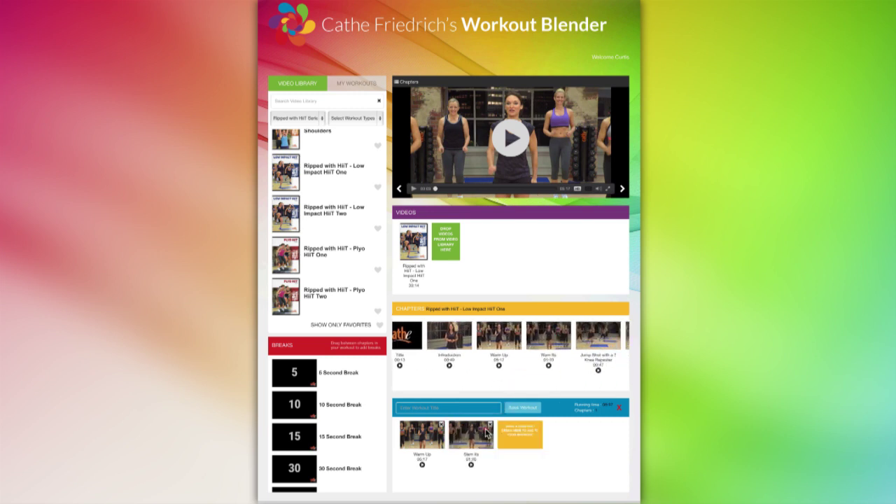
Switch the library filter to Low Impact Cardio workouts and add AfterBurn to Videos
left_click(379, 103)
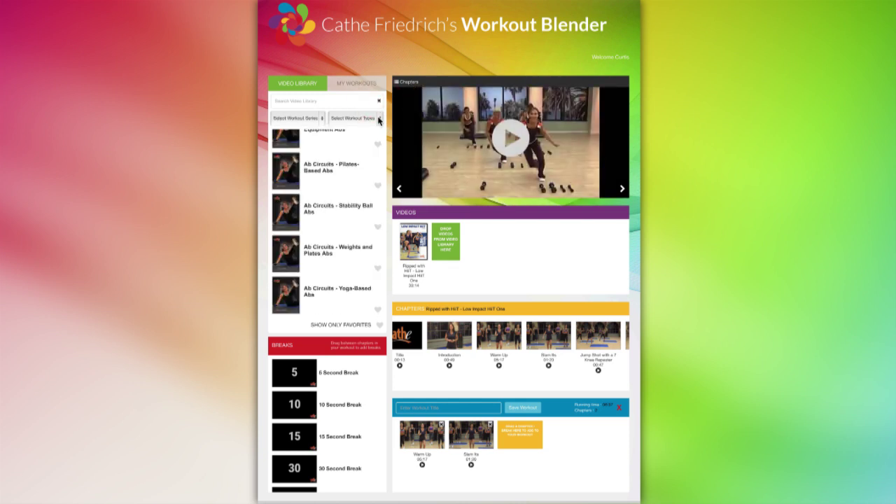
left_click(379, 120)
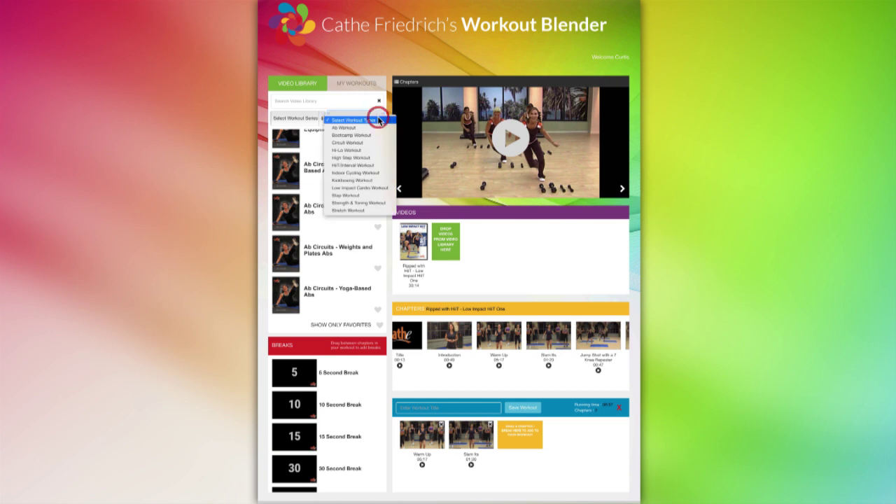
left_click(372, 187)
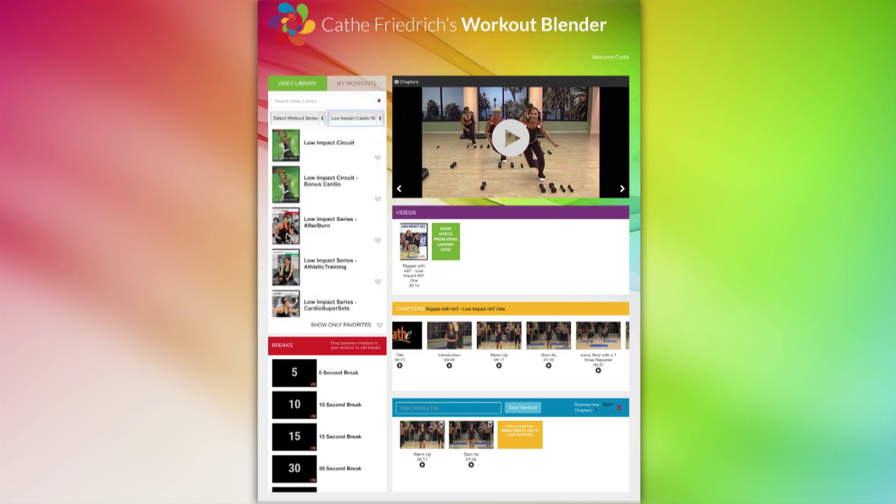
left_click_drag(287, 238, 442, 256)
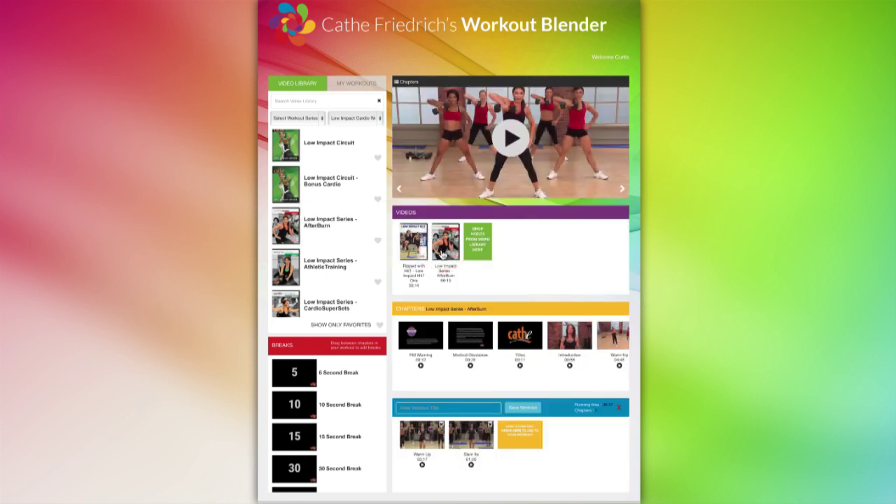
Add Interval #1A, Interval #1B and a 5 Second Break to the workout strip
scroll(614, 344, "right", 5)
left_click_drag(615, 345, 521, 439)
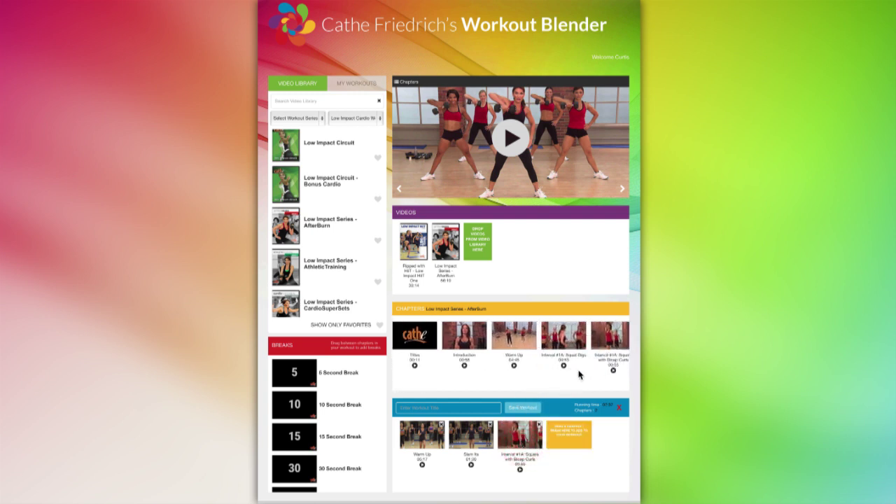
scroll(578, 375, "right", 5)
left_click_drag(581, 352, 571, 441)
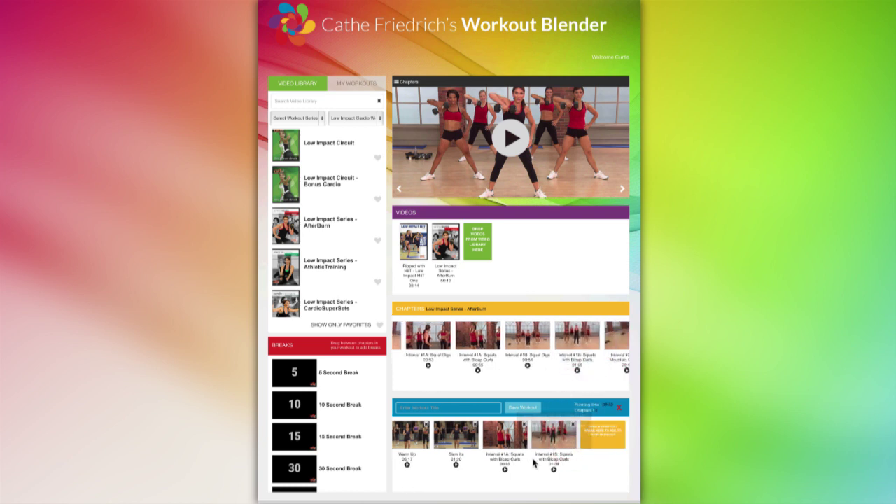
left_click_drag(300, 376, 600, 435)
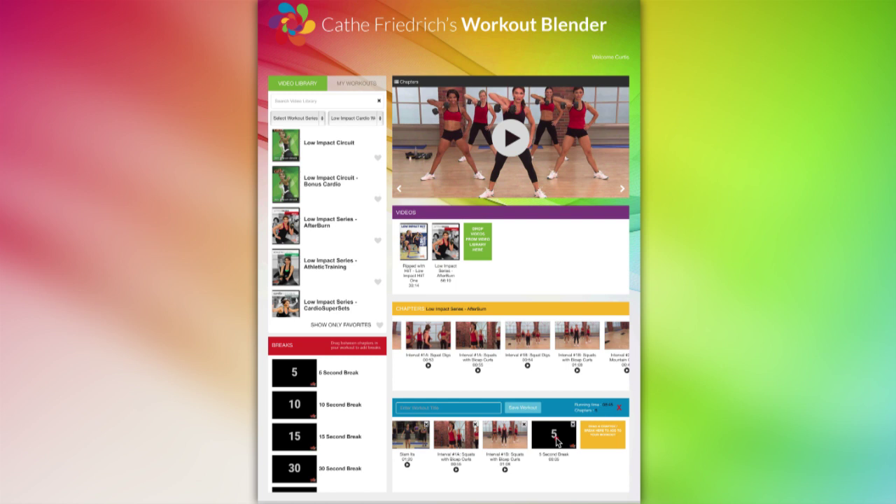
Put the 5 Second Break after Slam Its, a 10 Second Break between #1A and #1B, and Disc Mountain Climbers last
left_click_drag(557, 439, 457, 437)
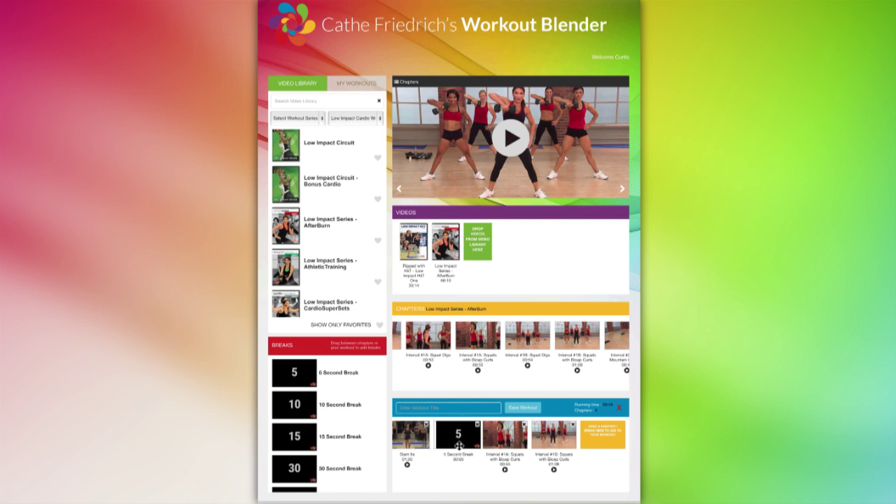
left_click_drag(299, 413, 504, 446)
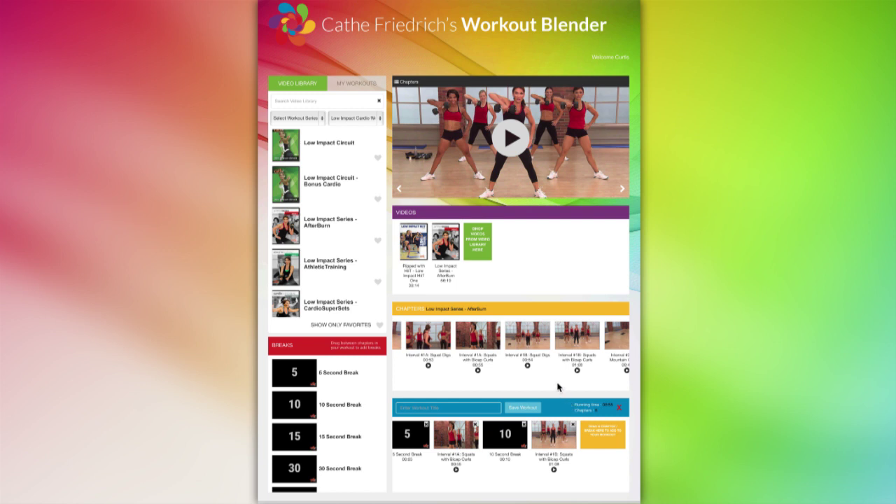
left_click_drag(613, 344, 600, 434)
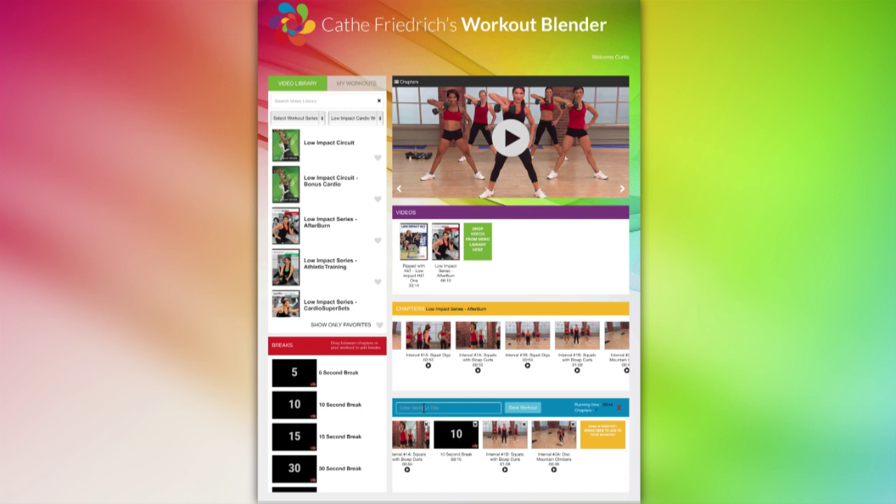
Enter 'My Evening Workout' as the workout title and save it
left_click(424, 408)
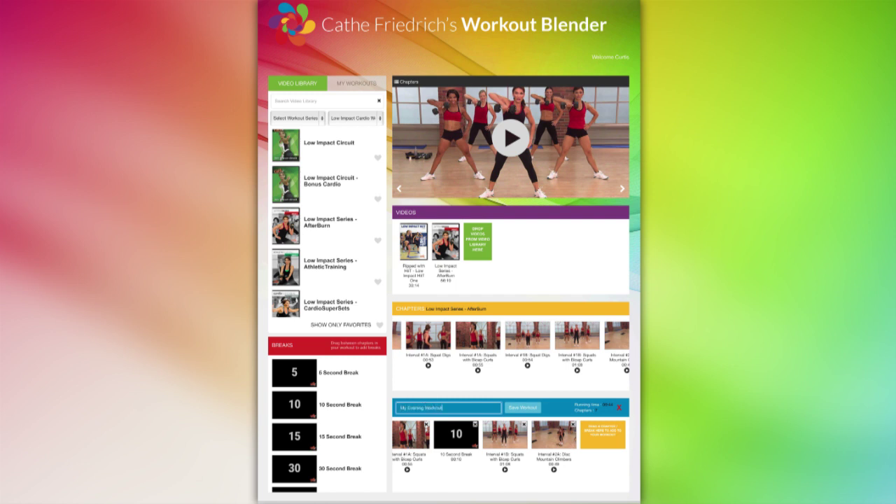
left_click(526, 408)
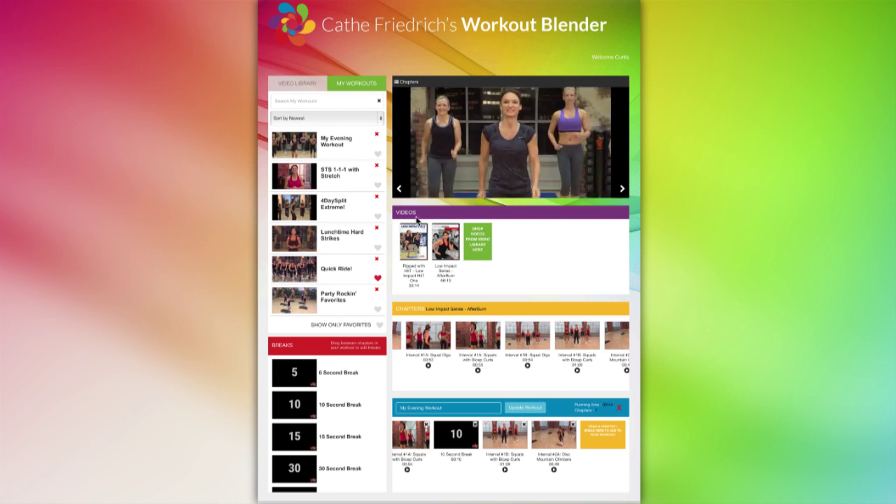
Pause the current video and load My Evening Workout from My Workouts
left_click(414, 190)
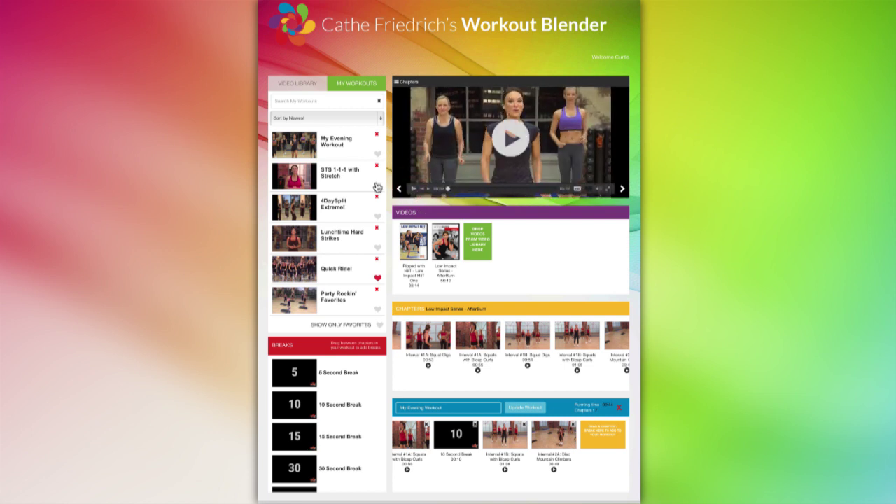
left_click(348, 80)
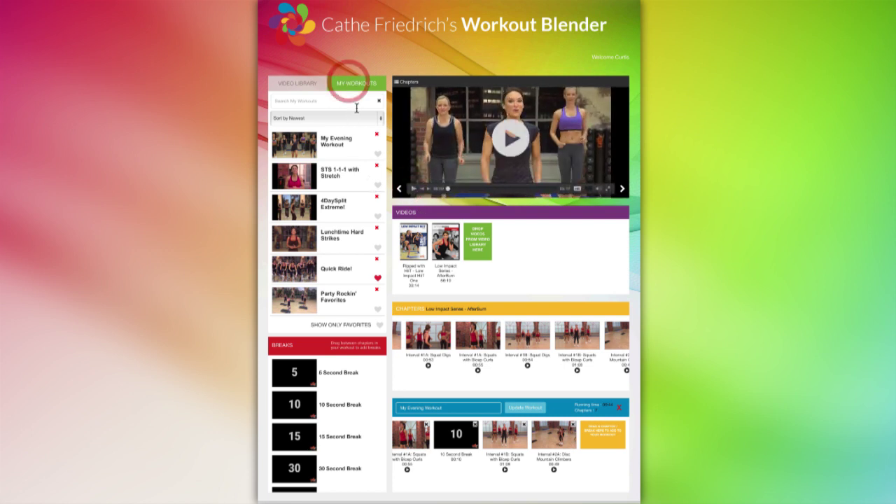
left_click(328, 144)
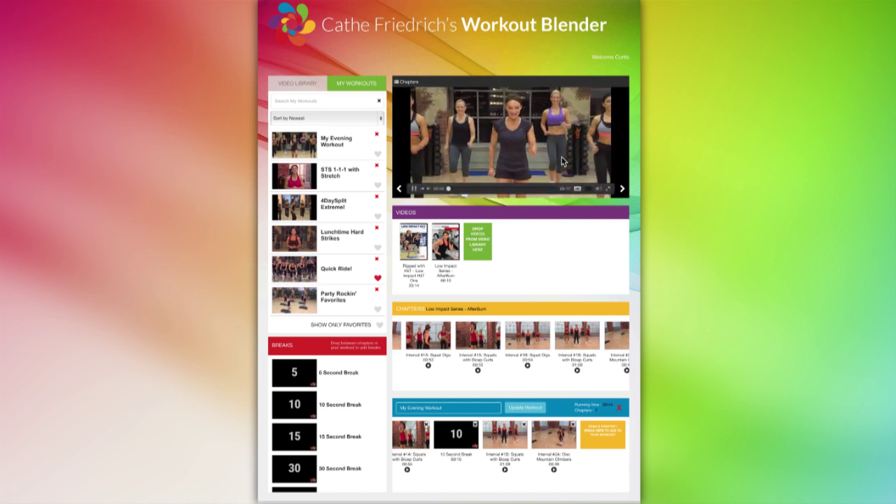
Change the player's video quality setting
left_click(589, 190)
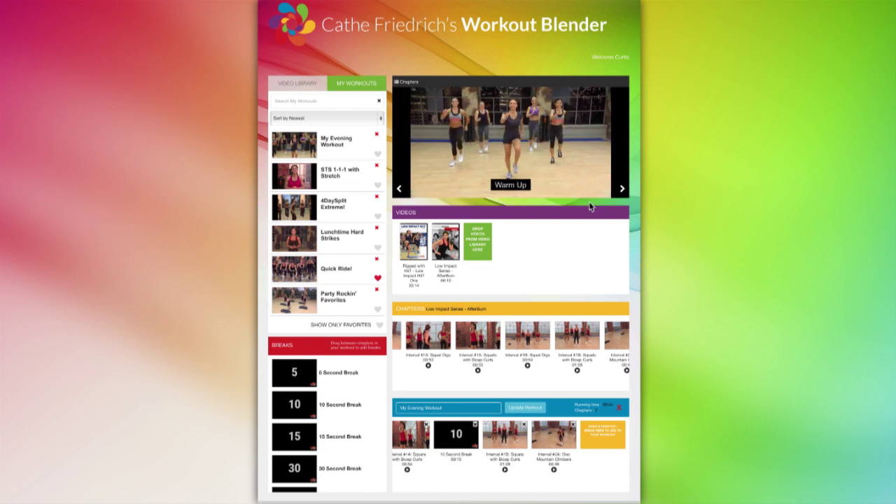
mouse_move(578, 190)
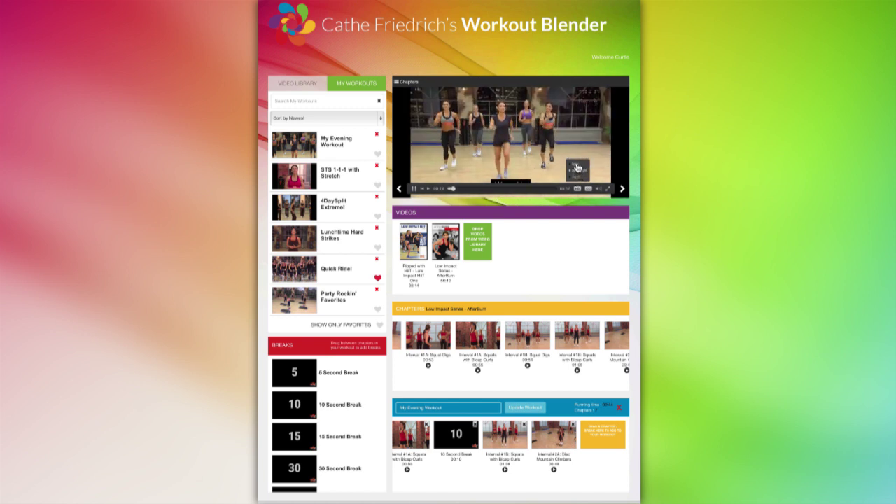
left_click(576, 167)
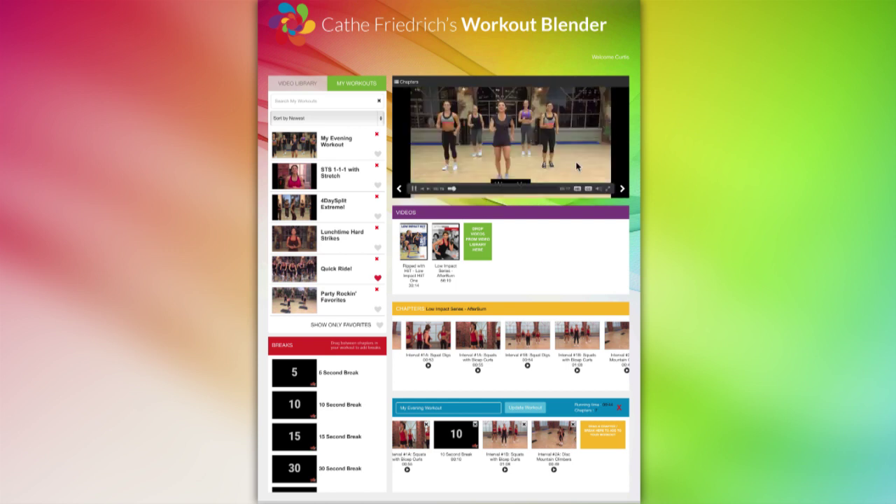
left_click(580, 189)
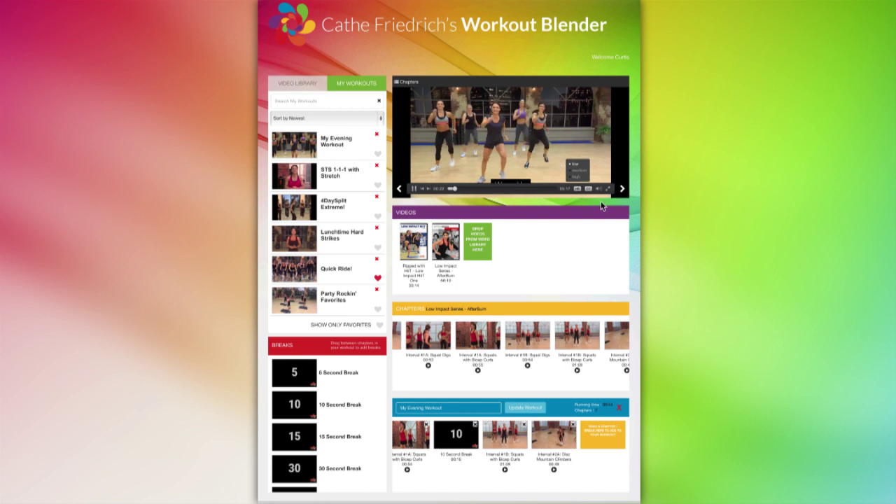
Skip ahead through Warm Up to Slam Its and pause there
left_click(622, 189)
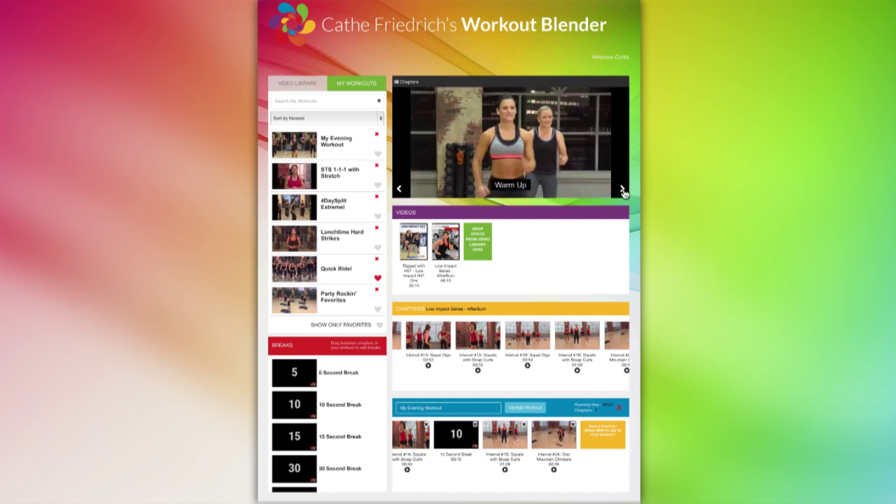
left_click(622, 190)
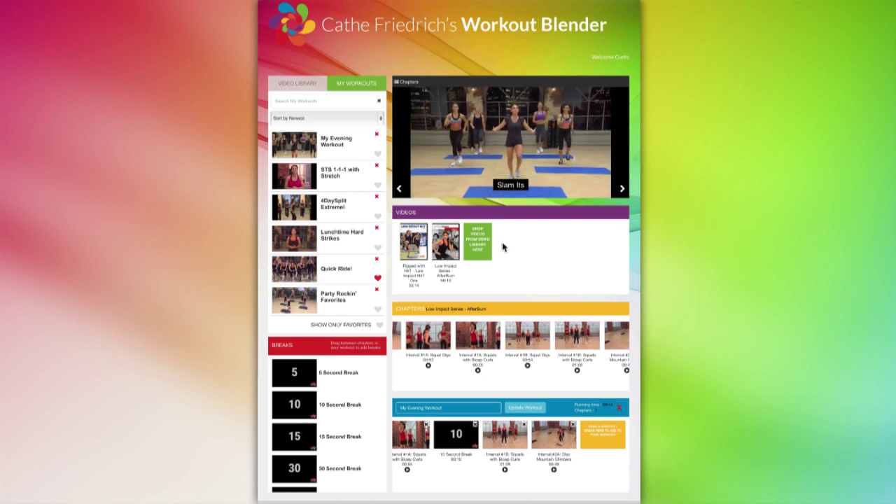
left_click(413, 189)
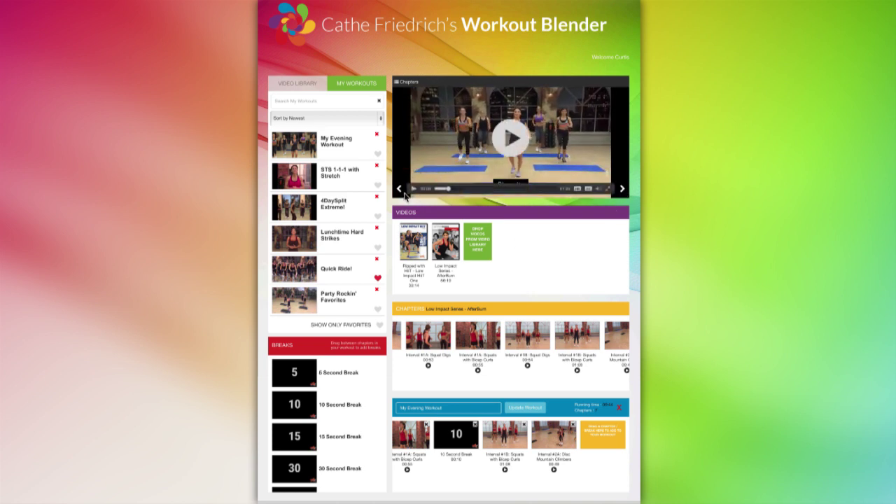
Load 4DaySplit Extreme!, remove its Drop Push Ups chapter, and pause the video
left_click(336, 204)
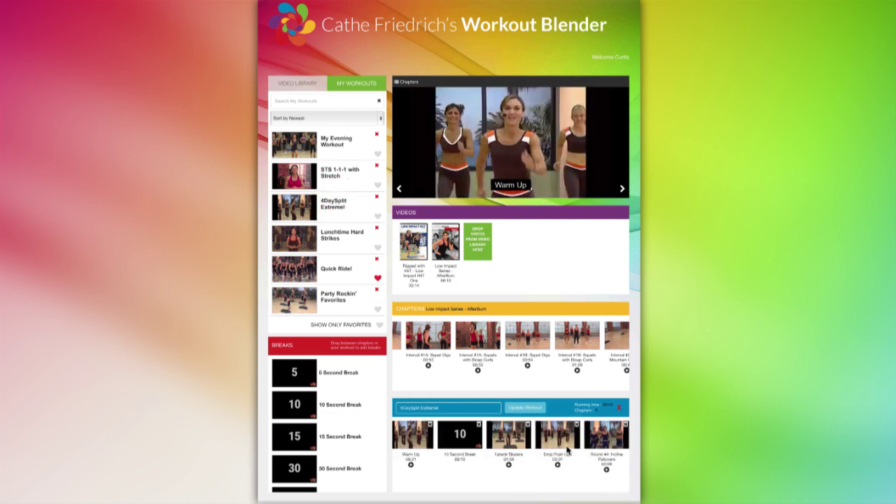
left_click_drag(568, 448, 500, 441)
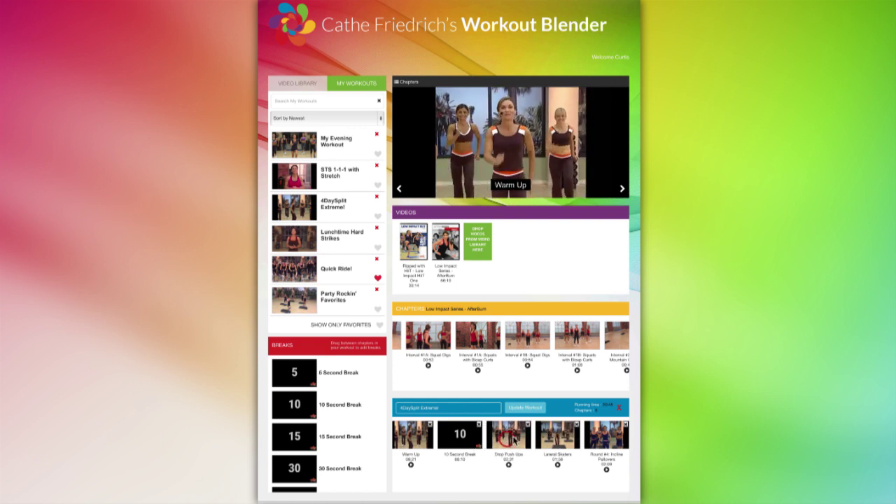
left_click(528, 425)
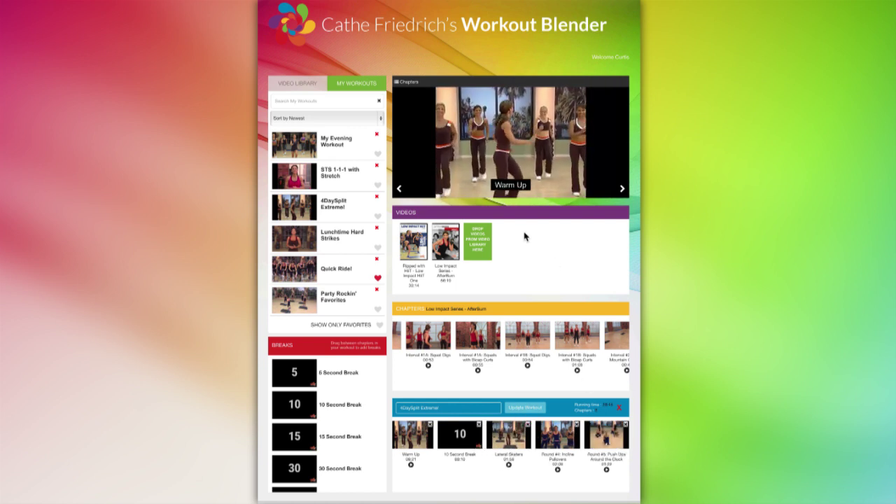
mouse_move(417, 194)
left_click(416, 189)
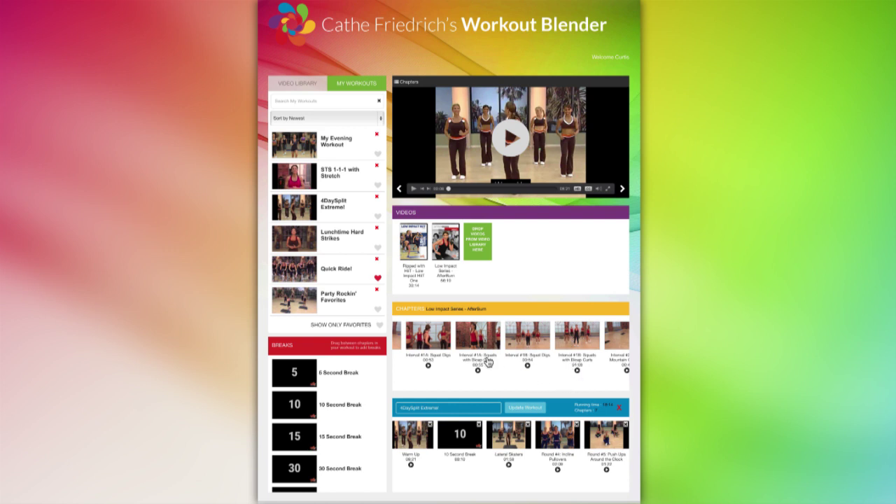
Add 4DaySplit - Boot Camp to Videos and append its Lateral Skaters chapter to the workout
left_click(281, 85)
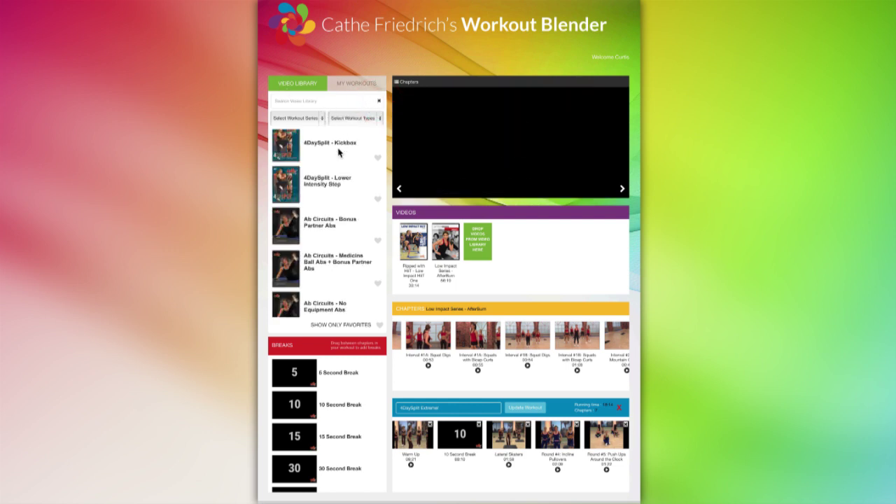
scroll(287, 149, "up", 3)
left_click_drag(287, 149, 478, 242)
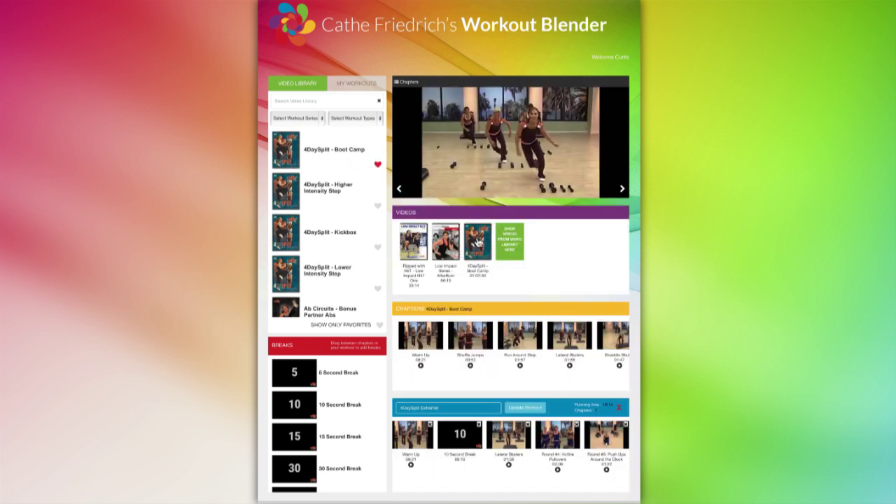
left_click_drag(574, 339, 597, 429)
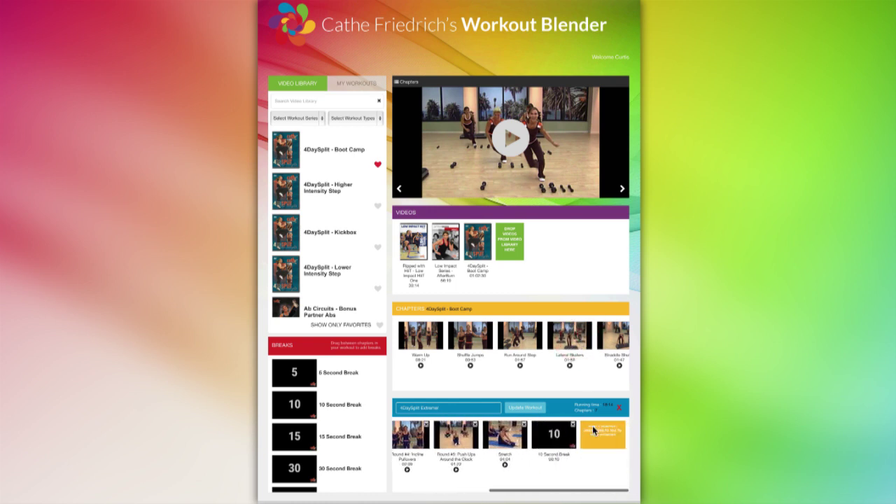
left_click_drag(573, 345, 606, 443)
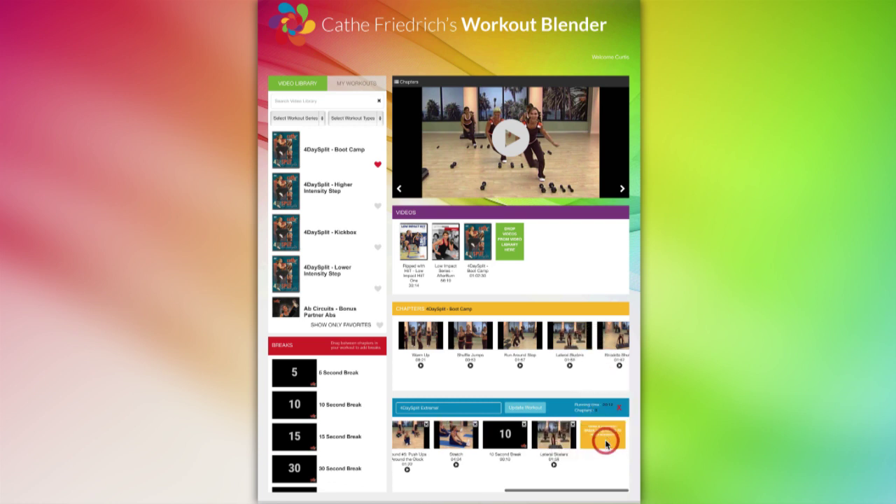